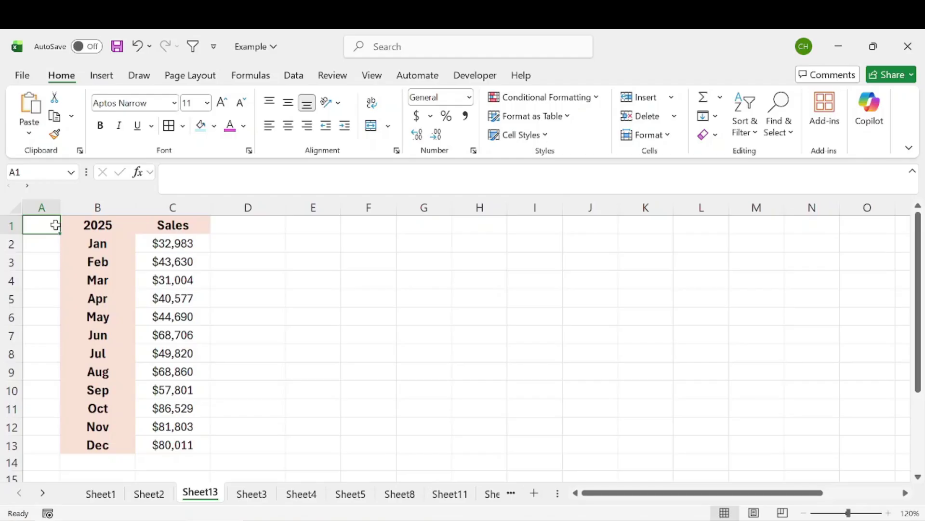
{"action": "left_click_drag", "start_coordinate": [110, 232], "coordinate": [167, 447]}
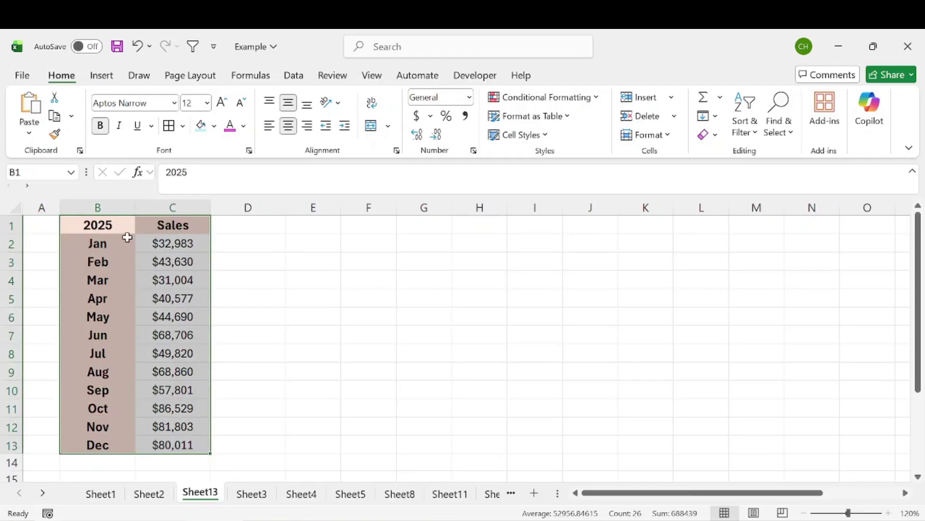
{"action": "left_click", "coordinate": [114, 229]}
{"action": "left_click_drag", "start_coordinate": [114, 229], "coordinate": [155, 444]}
{"action": "left_click_drag", "start_coordinate": [168, 238], "coordinate": [196, 433]}
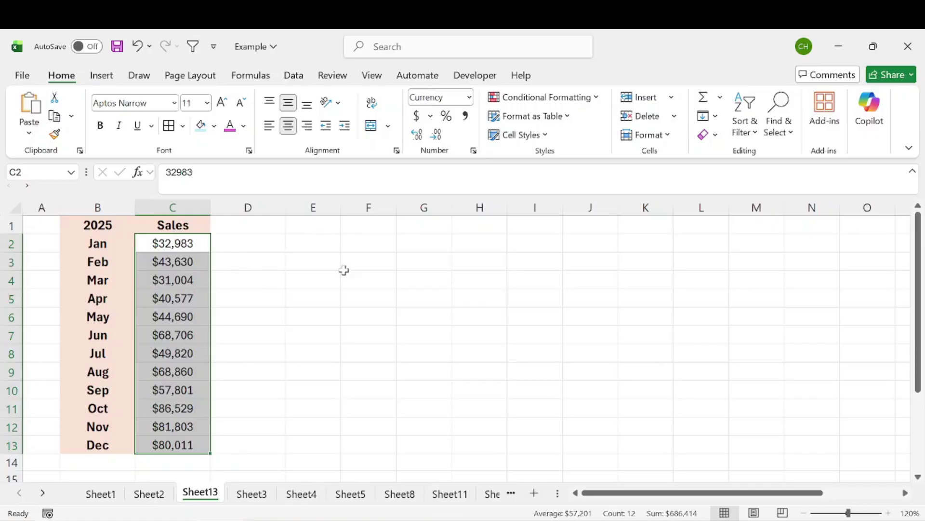
Insert a 2-D clustered column chart from the months and sales values in B2:C13
{"action": "left_click_drag", "start_coordinate": [120, 244], "coordinate": [178, 444]}
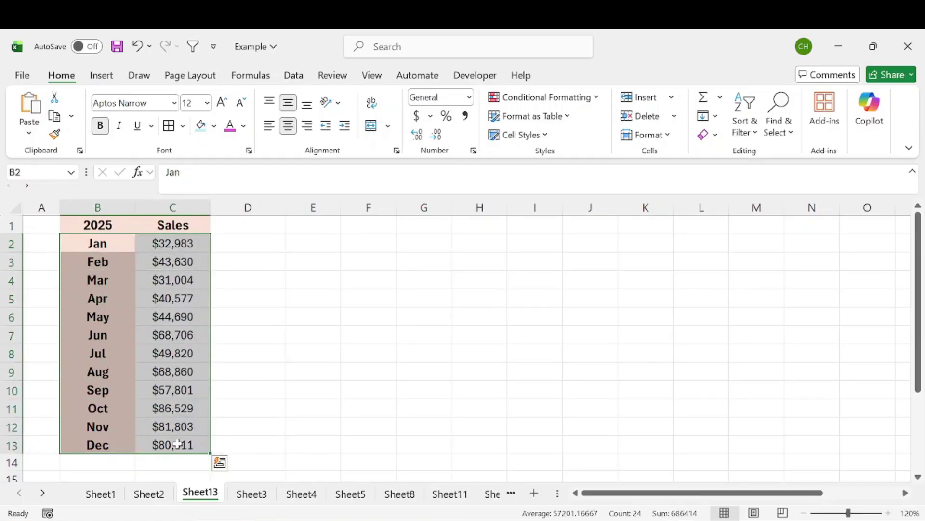
{"action": "left_click", "coordinate": [104, 77]}
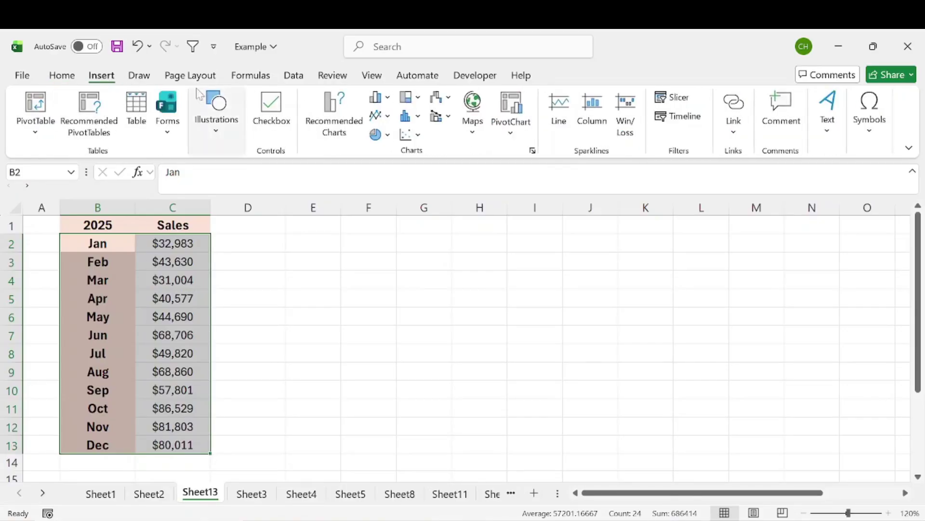
{"action": "left_click", "coordinate": [377, 100]}
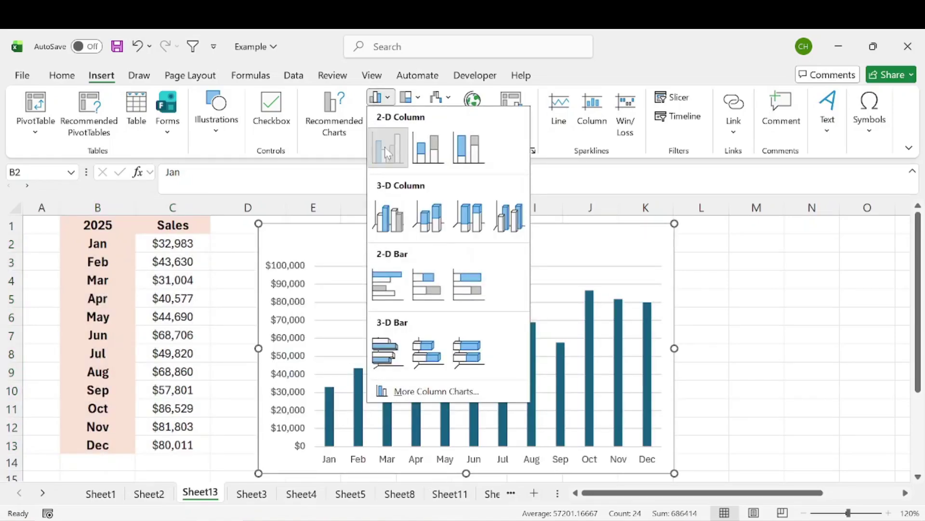
{"action": "left_click", "coordinate": [386, 153]}
Shrink the chart and place it beside the data, spanning about columns E to L and rows 2 to 13
{"action": "left_click_drag", "start_coordinate": [274, 249], "coordinate": [304, 248]}
{"action": "left_click_drag", "start_coordinate": [703, 473], "coordinate": [675, 450]}
{"action": "left_click_drag", "start_coordinate": [341, 247], "coordinate": [359, 255]}
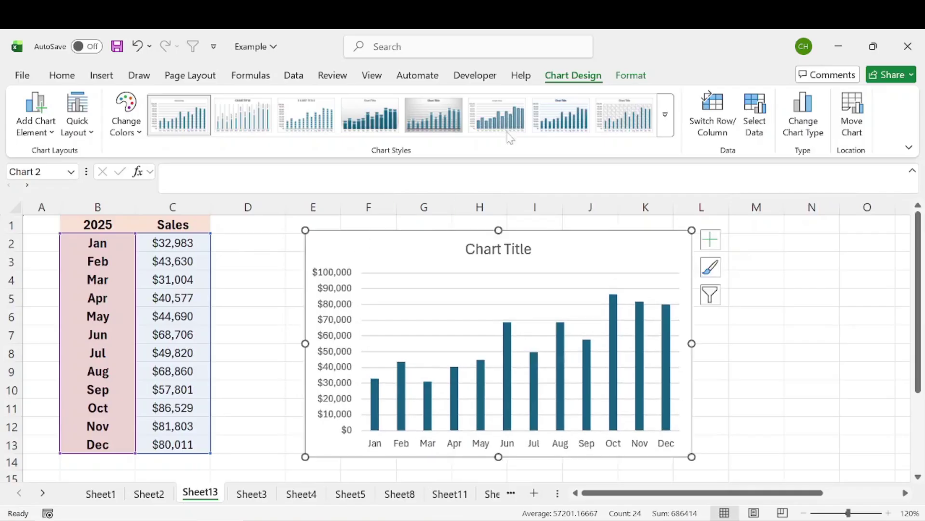
Apply the chart style with a dark gradient background and gradient blue columns to the sales chart
{"action": "left_click", "coordinate": [665, 115]}
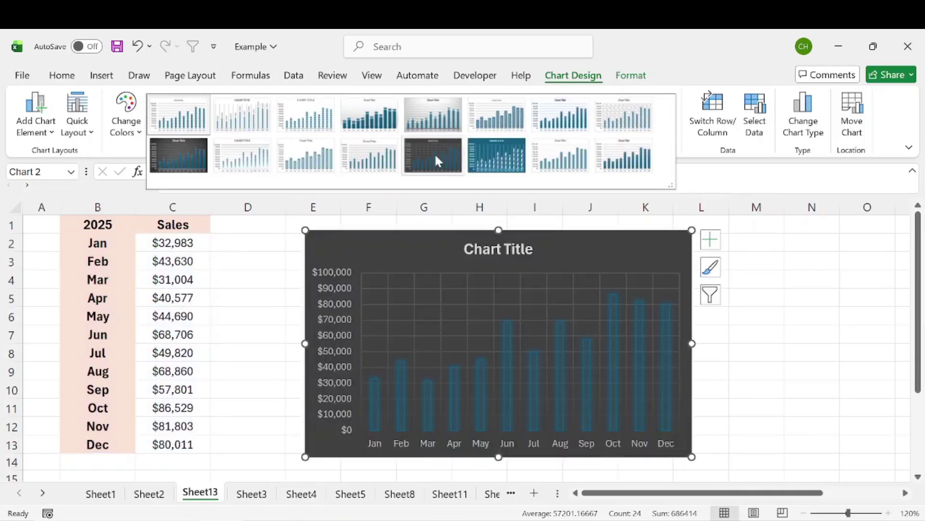
{"action": "left_click", "coordinate": [437, 160]}
{"action": "left_click", "coordinate": [170, 115]}
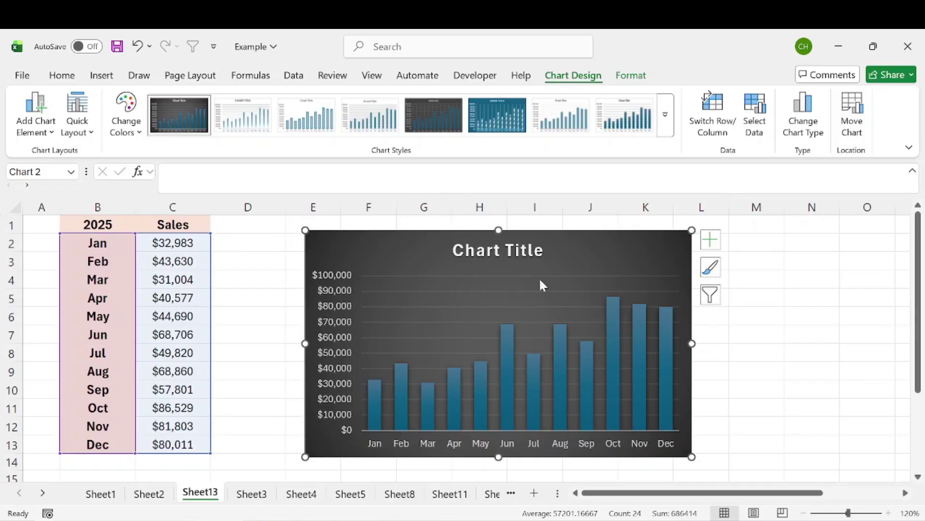
Remove the title from the sales chart and deselect the chart
{"action": "left_click", "coordinate": [711, 239]}
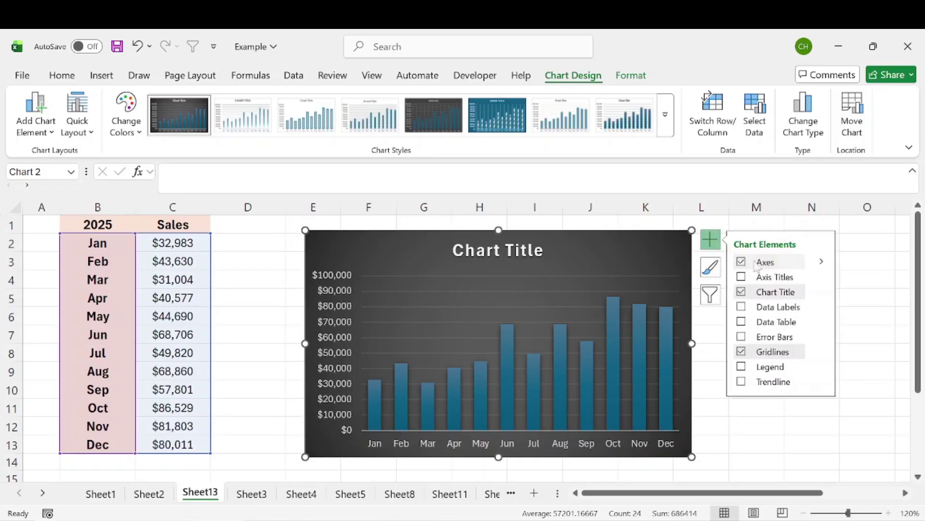
{"action": "left_click", "coordinate": [742, 292]}
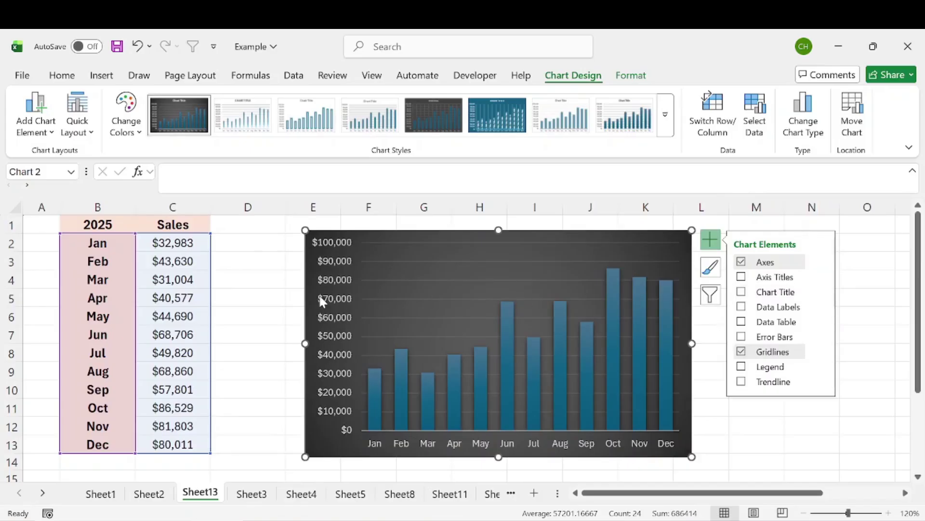
{"action": "left_click", "coordinate": [742, 430]}
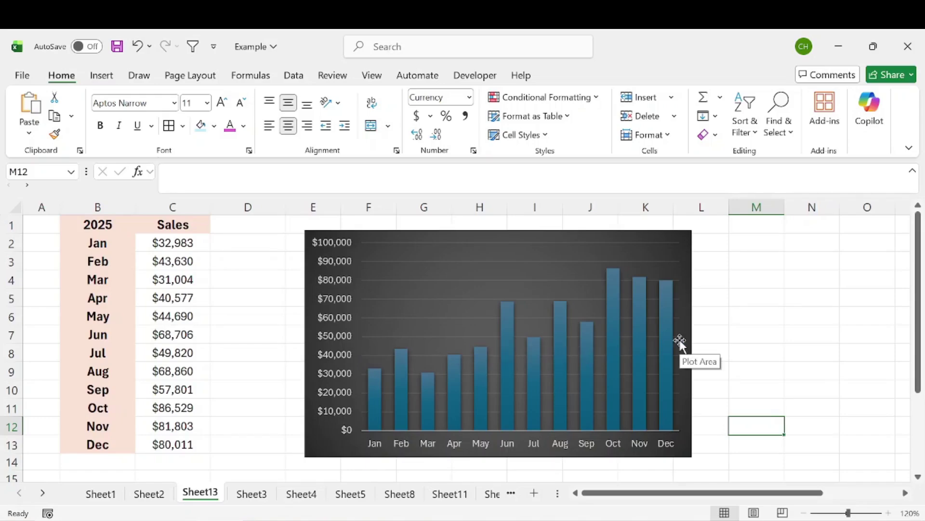
{"action": "left_click", "coordinate": [795, 334]}
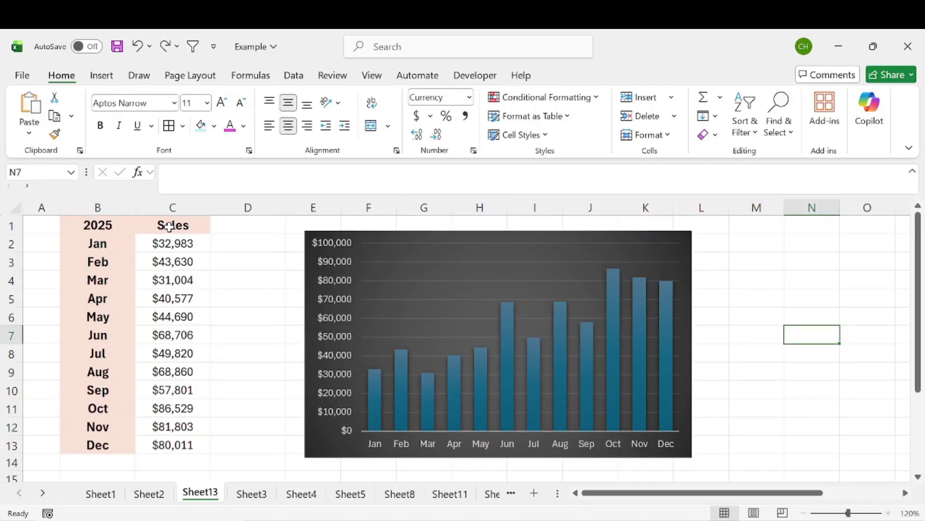
Add the header "Target" in D1 and copy the formatting of the Sales header onto it
{"action": "left_click", "coordinate": [238, 225]}
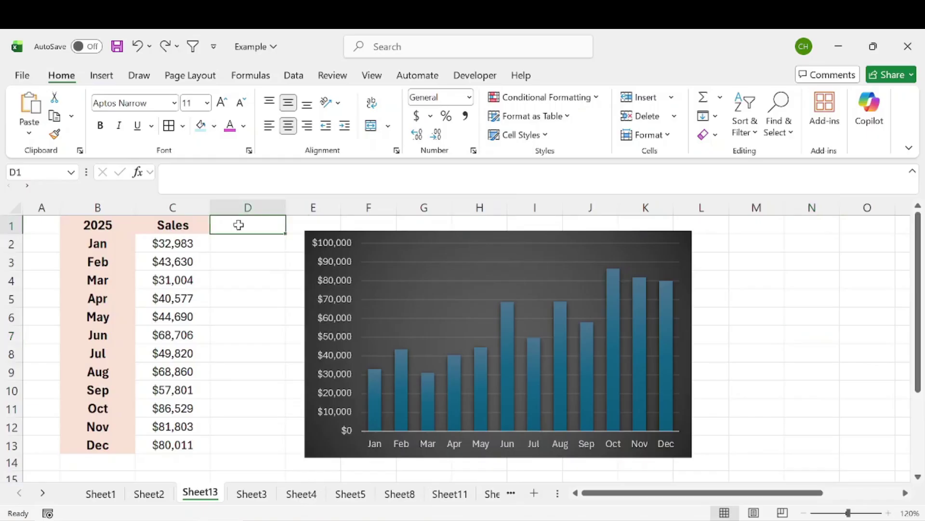
{"action": "left_click_drag", "start_coordinate": [239, 226], "coordinate": [237, 446]}
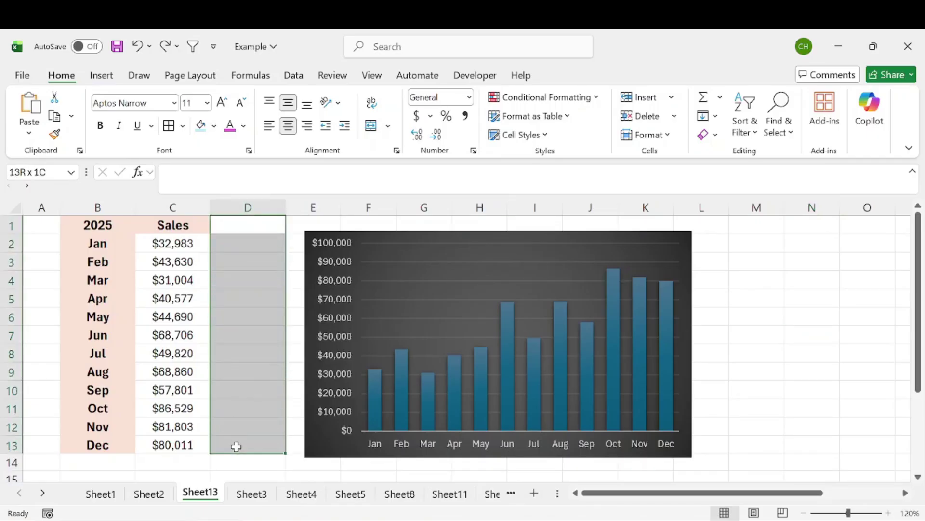
{"action": "left_click", "coordinate": [241, 230]}
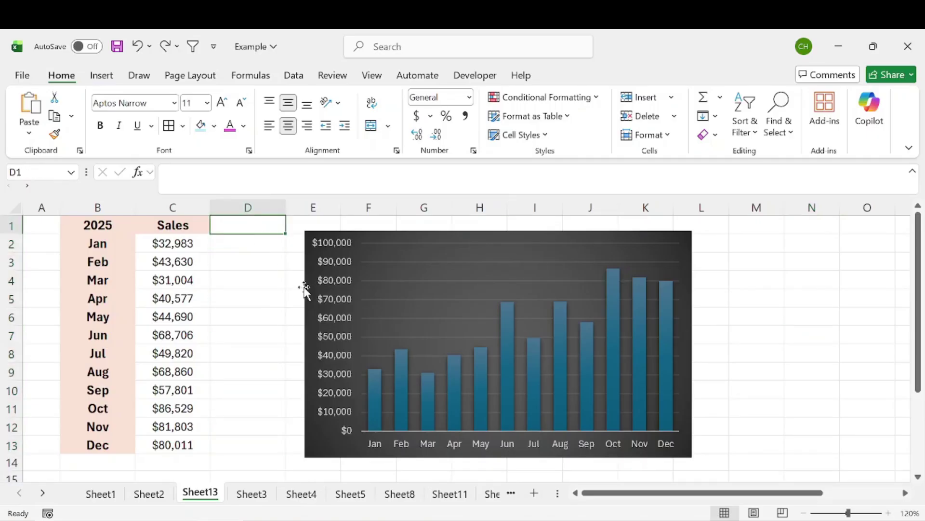
{"action": "type", "text": "Tar"}
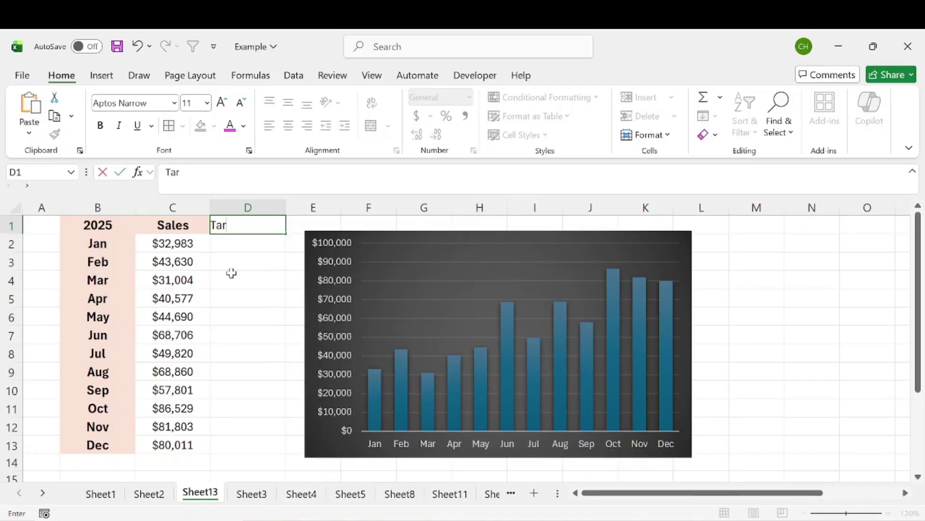
{"action": "type", "text": "get"}
{"action": "left_click", "coordinate": [173, 225]}
{"action": "left_click", "coordinate": [54, 134]}
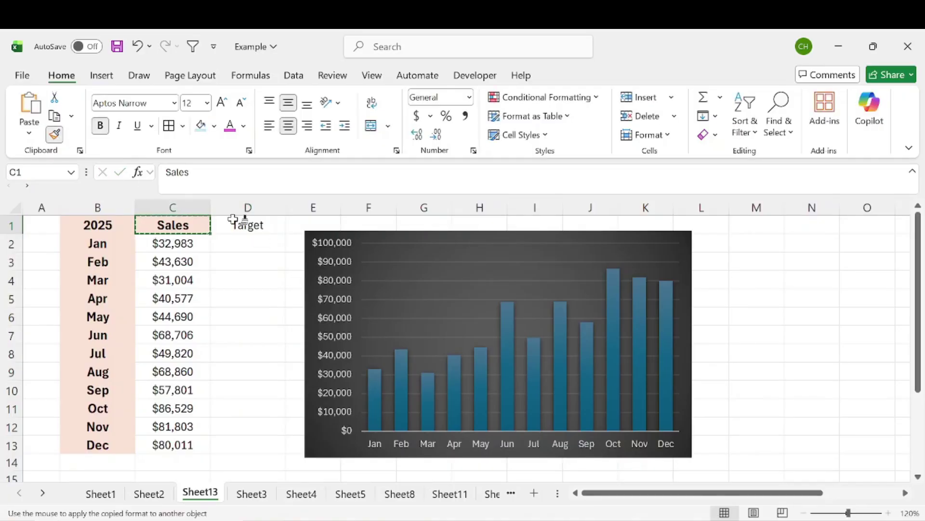
{"action": "left_click", "coordinate": [238, 224]}
Enter 55000 as the January target in D2
{"action": "left_click", "coordinate": [234, 265]}
{"action": "left_click", "coordinate": [237, 245]}
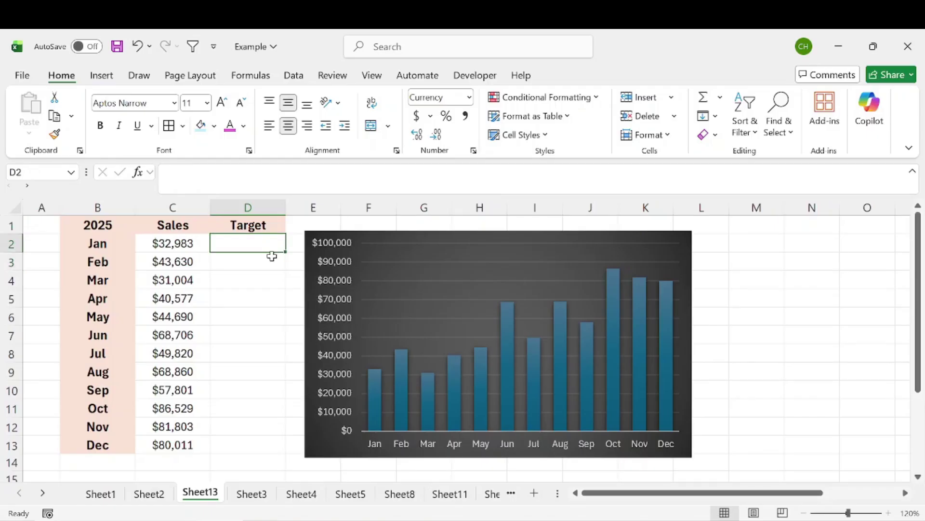
{"action": "type", "text": "55000"}
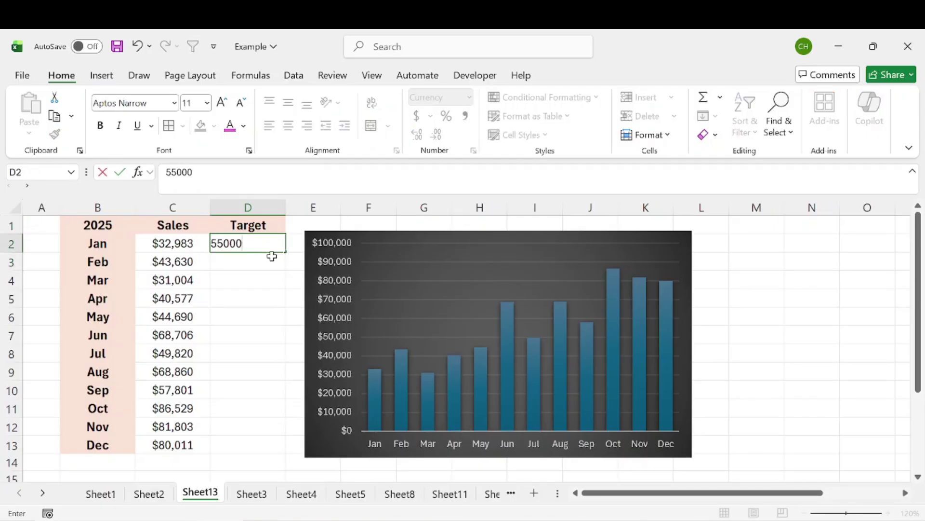
{"action": "key", "text": "Return"}
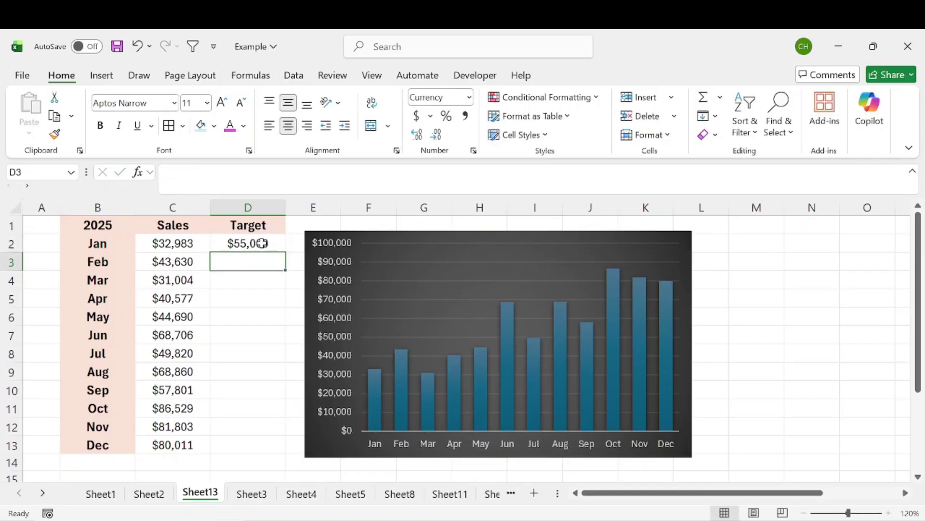
Enter the formula =D2 in D3 and fill it down through D13 for the remaining months
{"action": "left_click", "coordinate": [262, 244]}
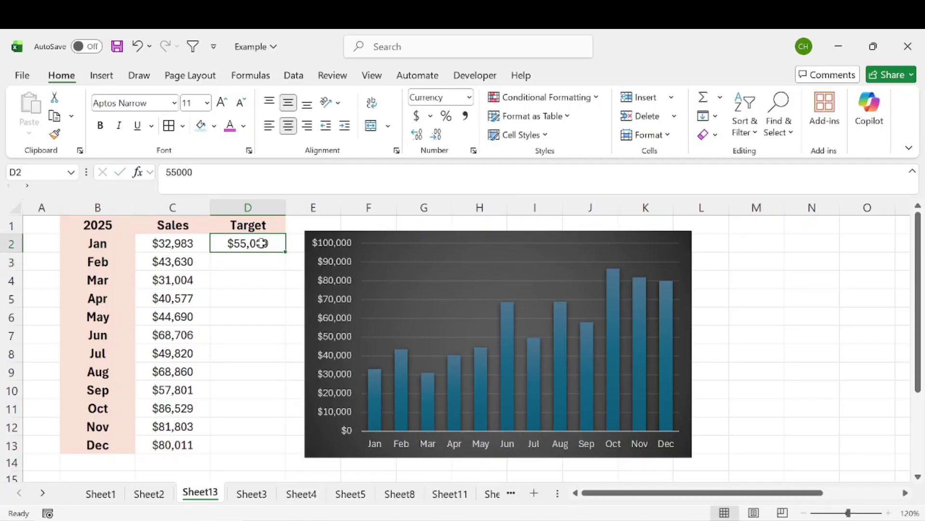
{"action": "left_click_drag", "start_coordinate": [262, 243], "coordinate": [254, 452]}
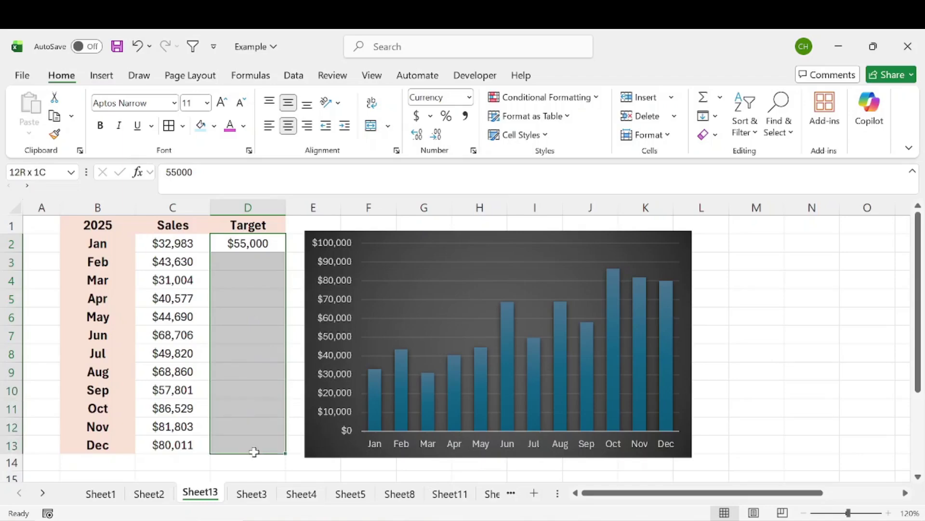
{"action": "left_click", "coordinate": [258, 262]}
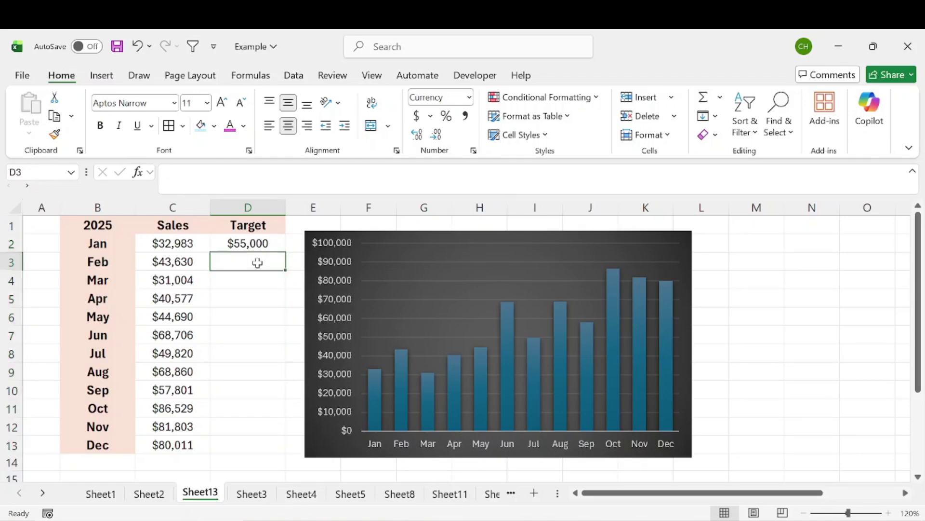
{"action": "type", "text": "="}
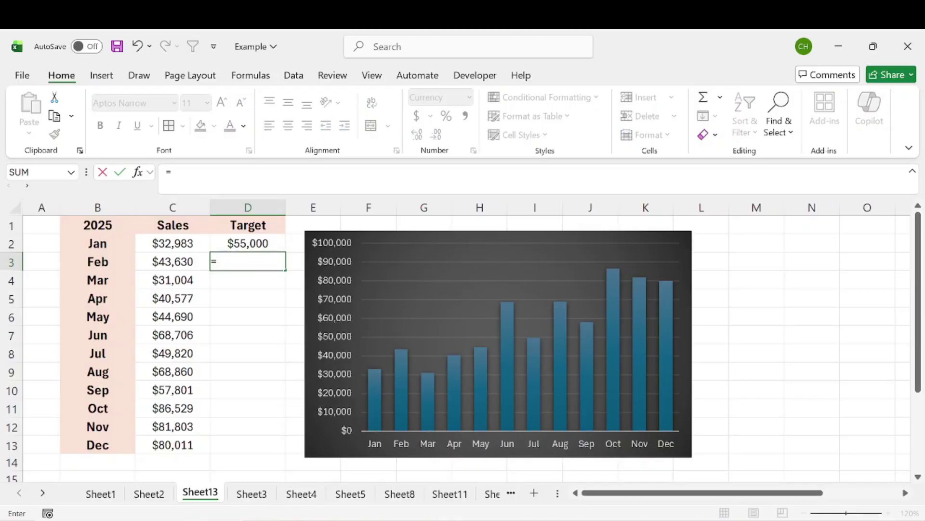
{"action": "key", "text": "Up"}
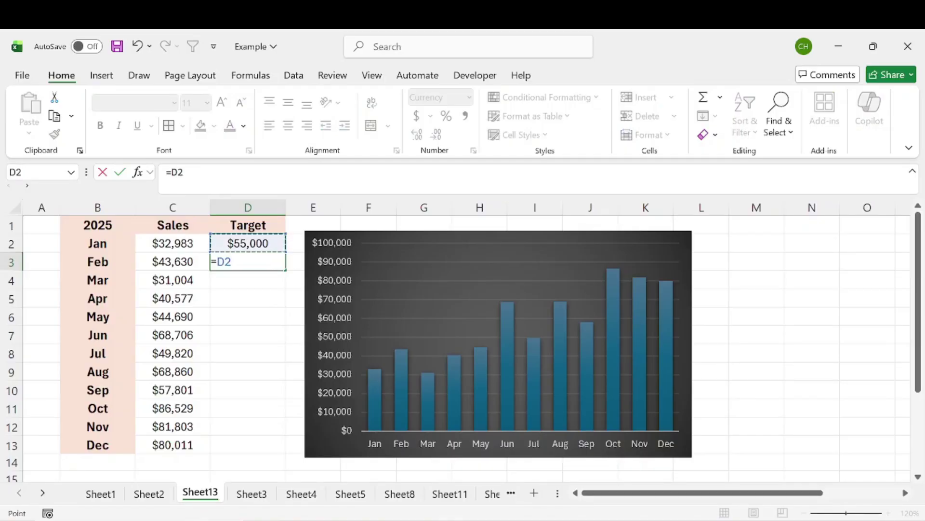
{"action": "key", "text": "Return"}
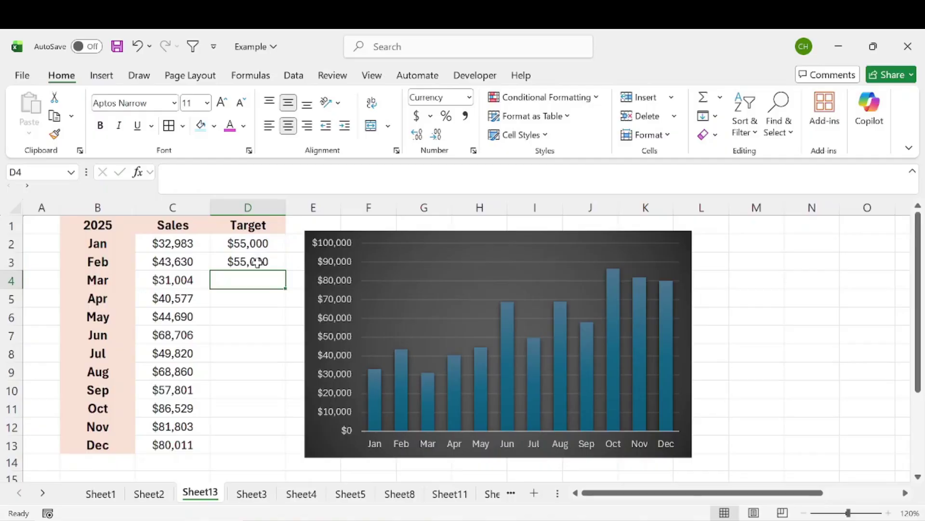
{"action": "left_click", "coordinate": [258, 262]}
{"action": "left_click_drag", "start_coordinate": [286, 270], "coordinate": [253, 450]}
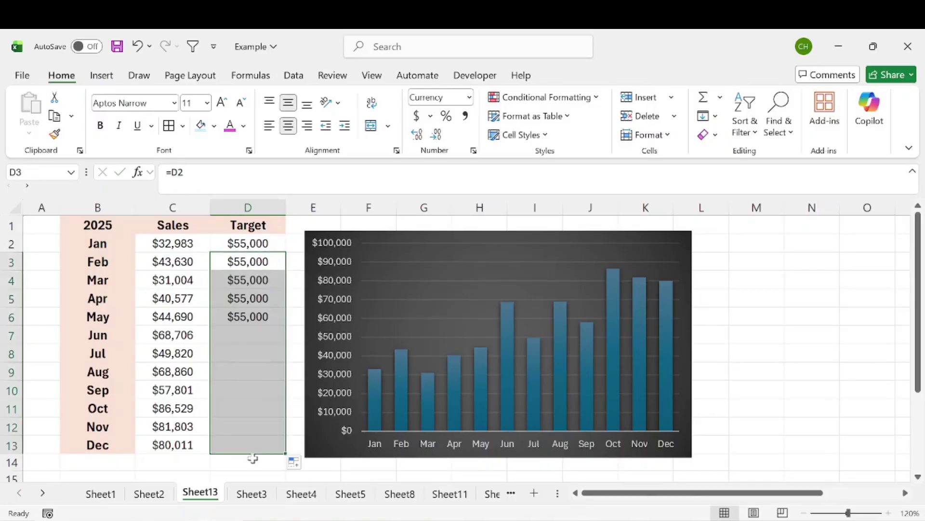
Fill the January target cell D2 with the lightest green shade
{"action": "left_click", "coordinate": [249, 241]}
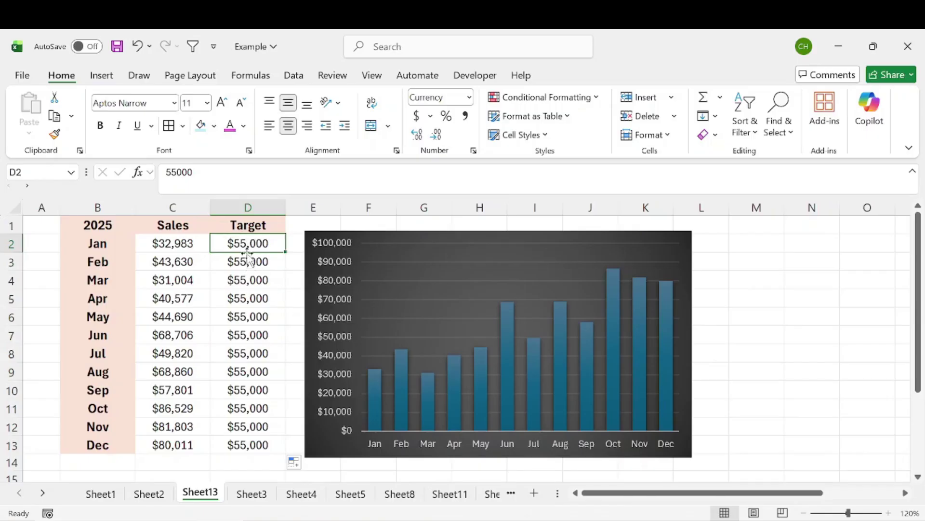
{"action": "left_click", "coordinate": [214, 126]}
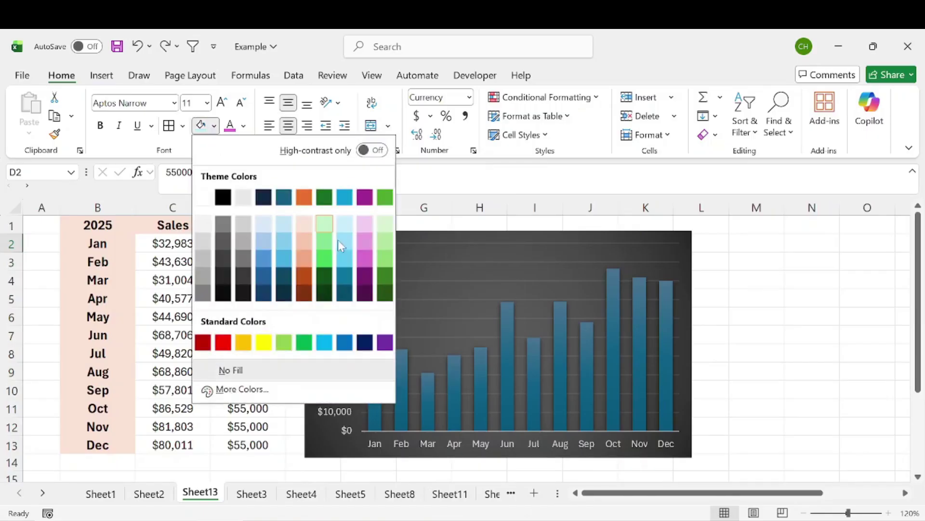
{"action": "left_click", "coordinate": [379, 230]}
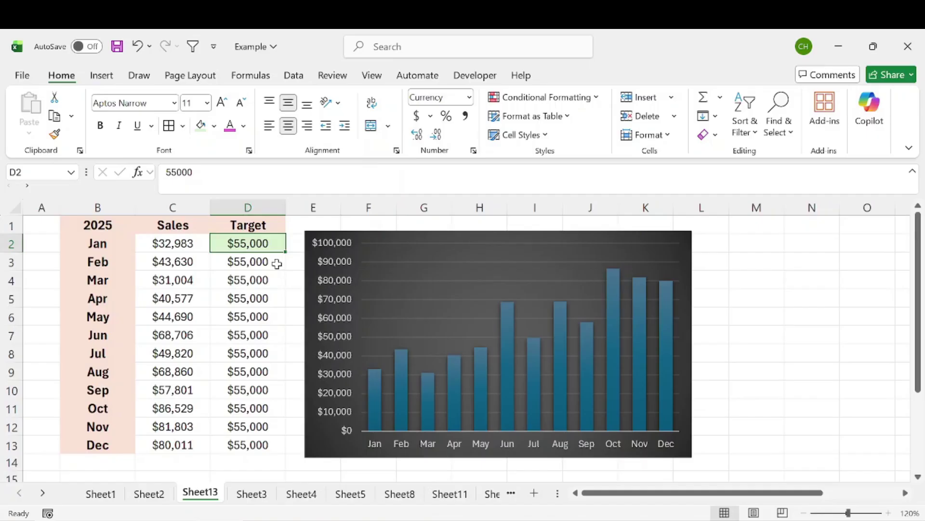
Try a target of 65000 in D2, check the Target column through D13, and undo the change
{"action": "type", "text": "65000"}
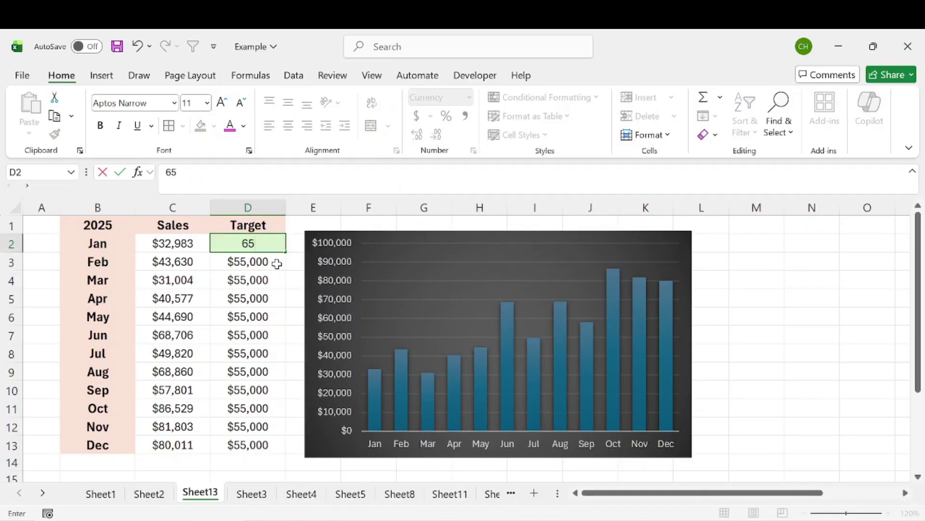
{"action": "key", "text": "Return"}
{"action": "left_click_drag", "start_coordinate": [260, 242], "coordinate": [264, 447]}
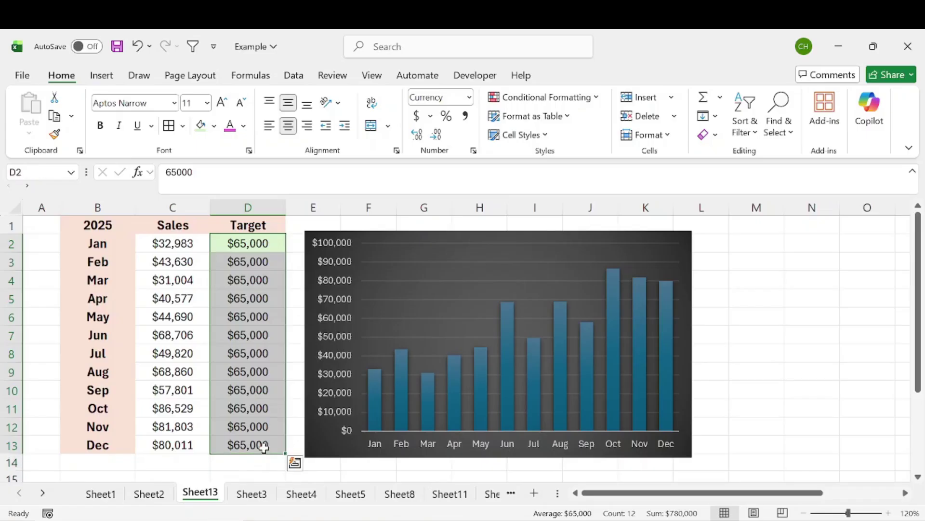
{"action": "key", "text": "ctrl+z"}
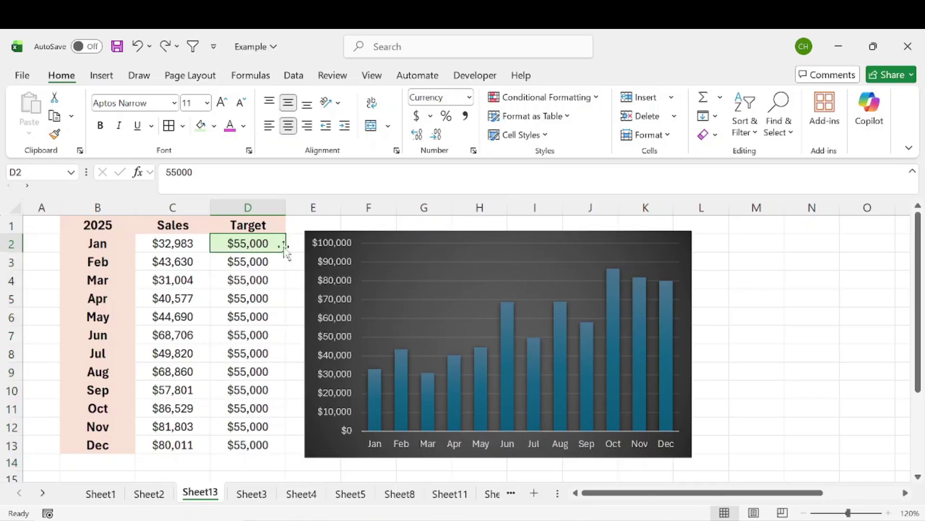
{"action": "left_click", "coordinate": [795, 352]}
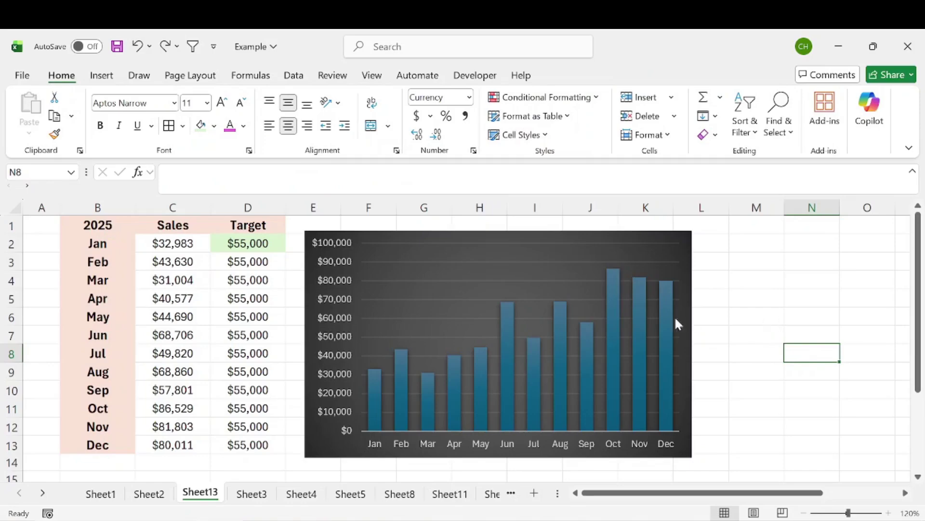
Extend the sales chart's data range to include the Target values in D2:D13 as a second series
{"action": "left_click", "coordinate": [322, 446]}
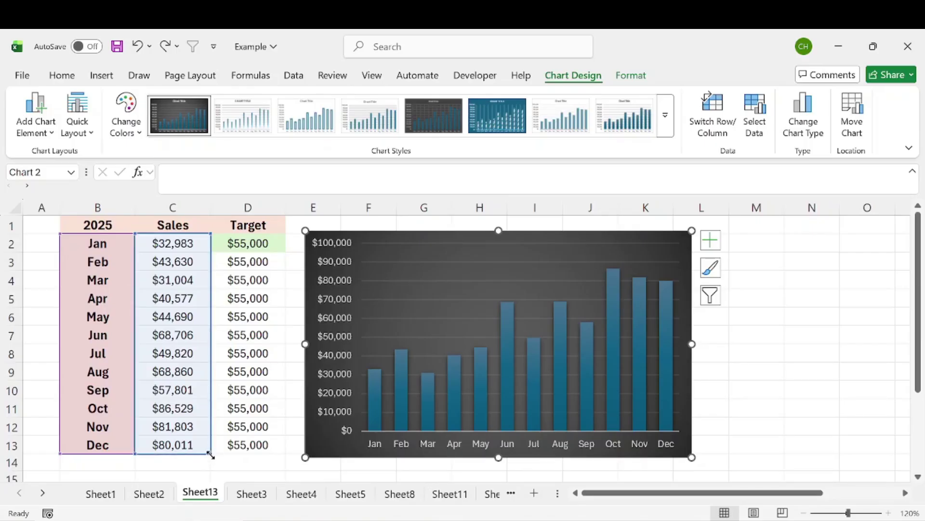
{"action": "left_click_drag", "start_coordinate": [238, 455], "coordinate": [278, 455]}
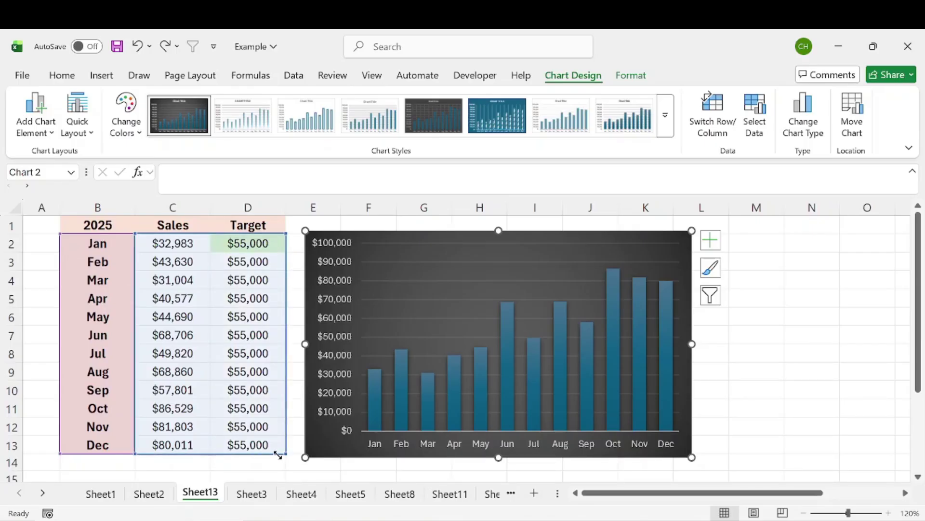
{"action": "left_click_drag", "start_coordinate": [278, 455], "coordinate": [278, 456]}
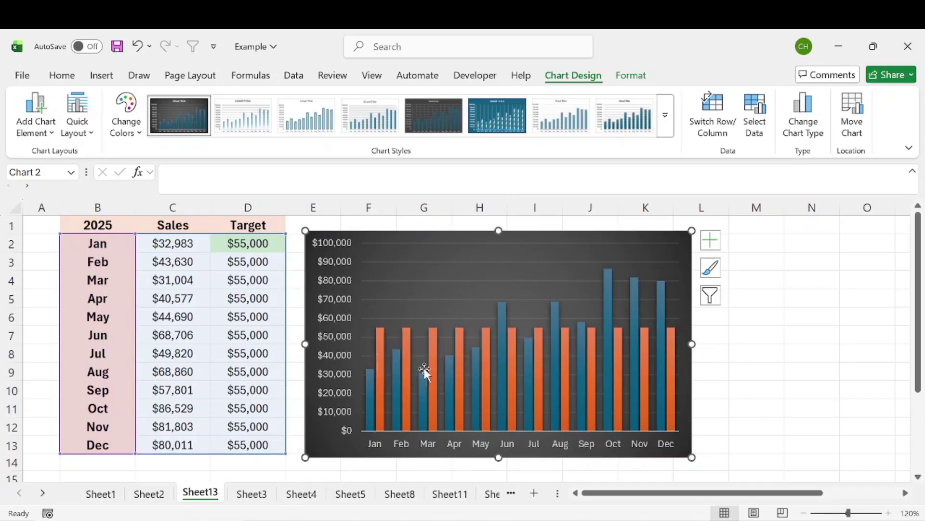
{"action": "mouse_move", "coordinate": [535, 395]}
{"action": "mouse_move", "coordinate": [673, 342]}
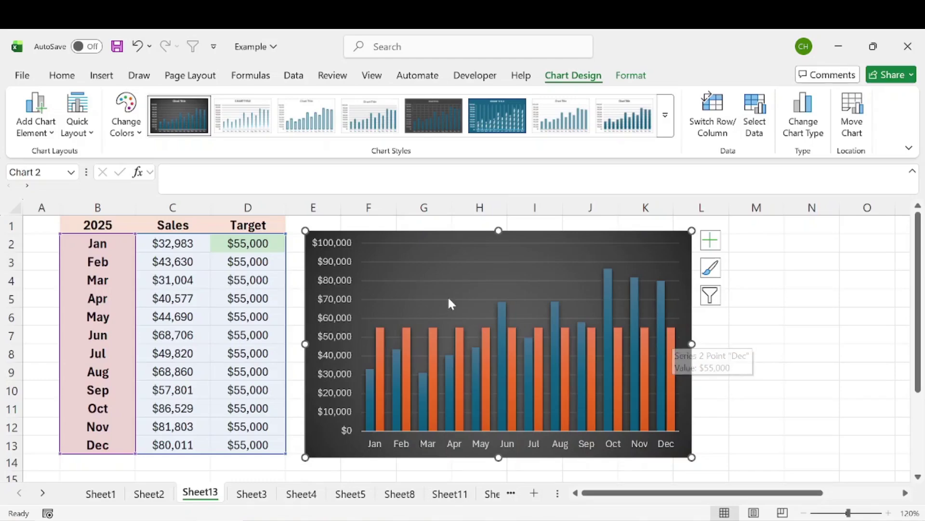
Change the chart to a Clustered Column - Line combo, with sales as columns and the target series as a line, and deselect it
{"action": "left_click", "coordinate": [379, 344]}
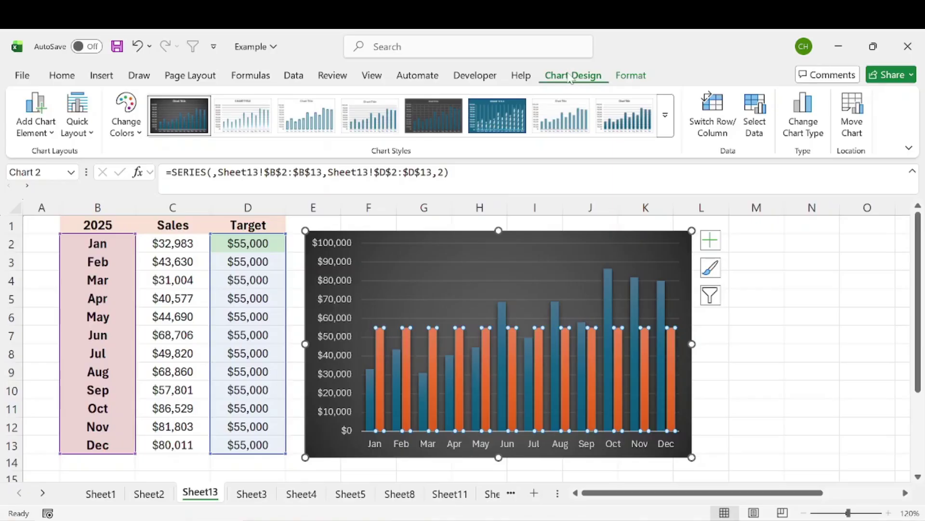
{"action": "left_click", "coordinate": [804, 125]}
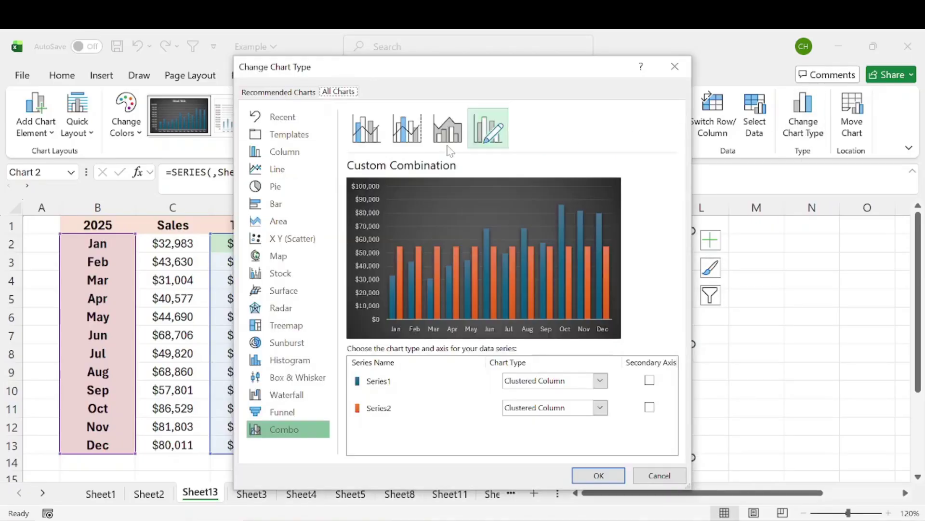
{"action": "left_click", "coordinate": [285, 171]}
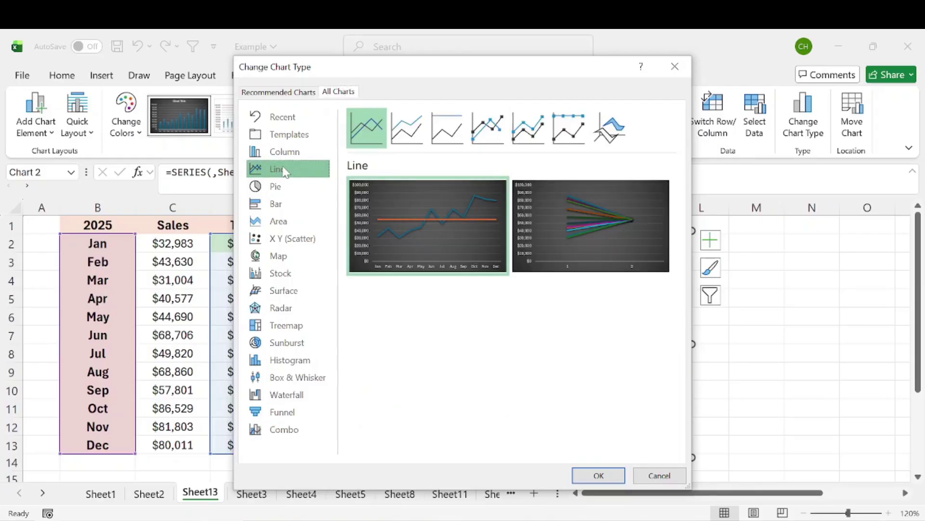
{"action": "mouse_move", "coordinate": [447, 229]}
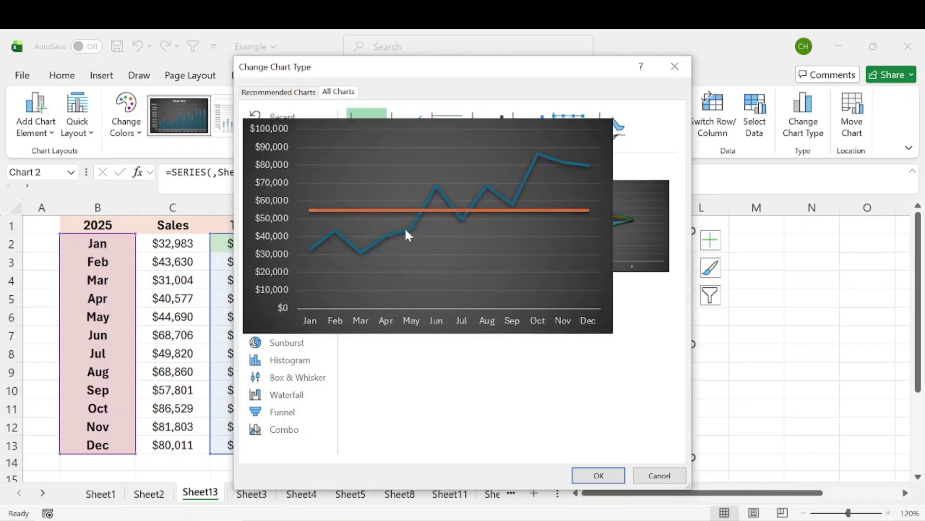
{"action": "left_click", "coordinate": [284, 431]}
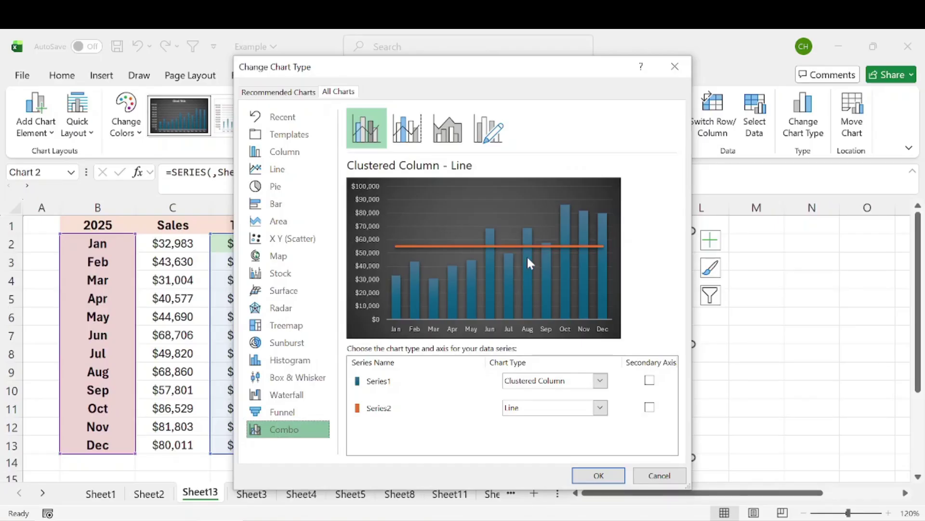
{"action": "left_click", "coordinate": [599, 476]}
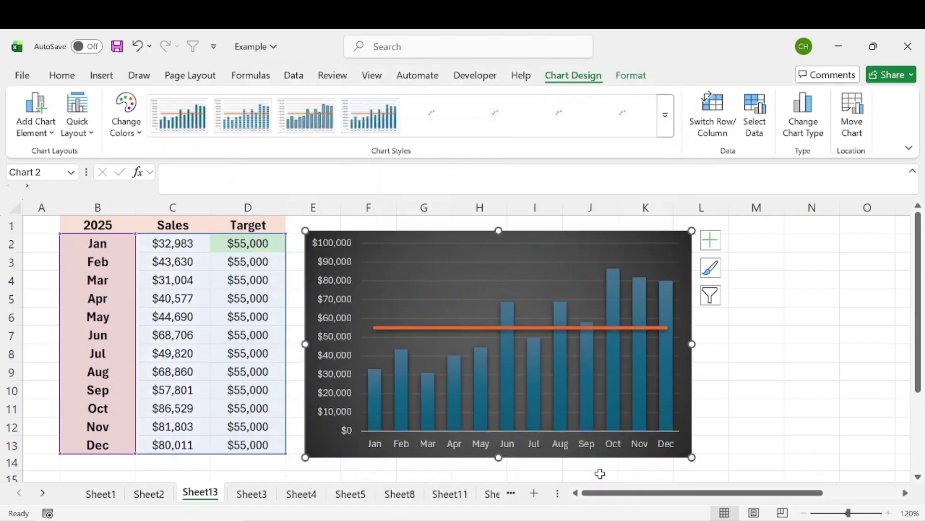
{"action": "left_click", "coordinate": [786, 332]}
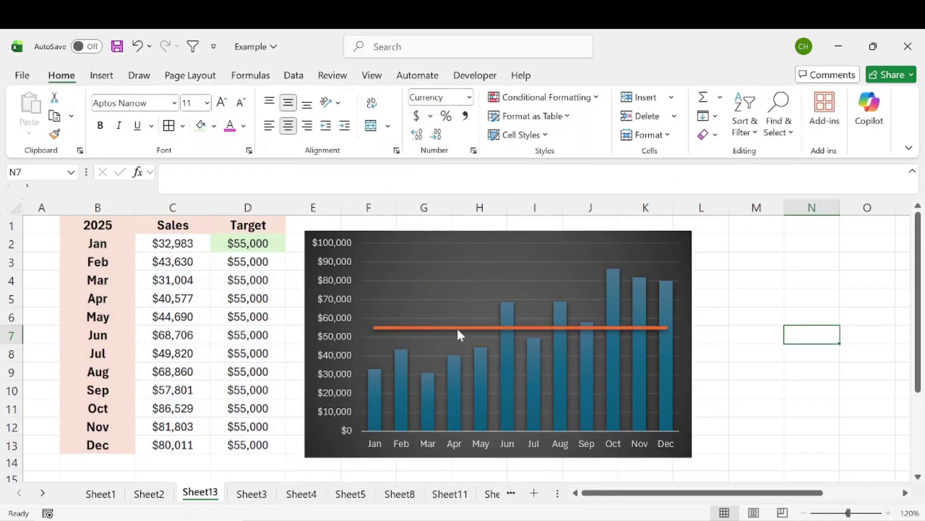